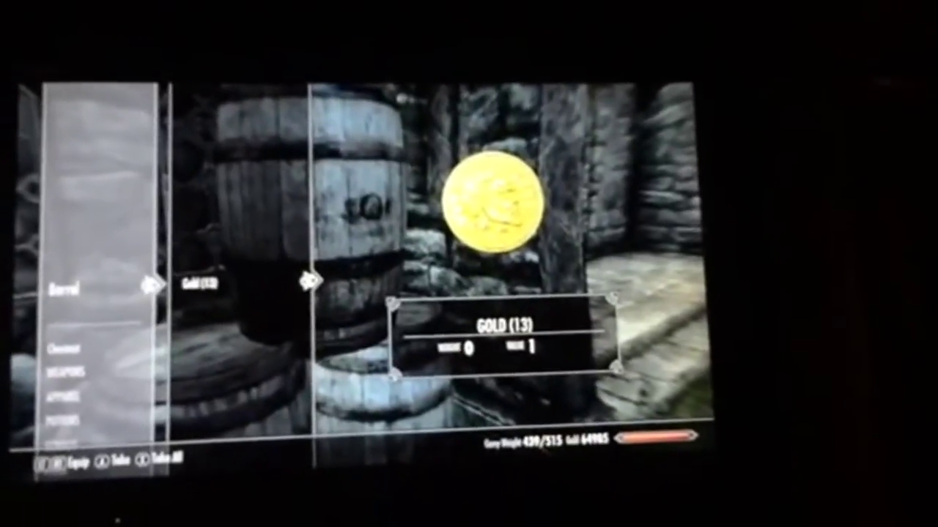
Close the barrel showing Gold (13) and bring up Skyrim's System menu
key("Tab")
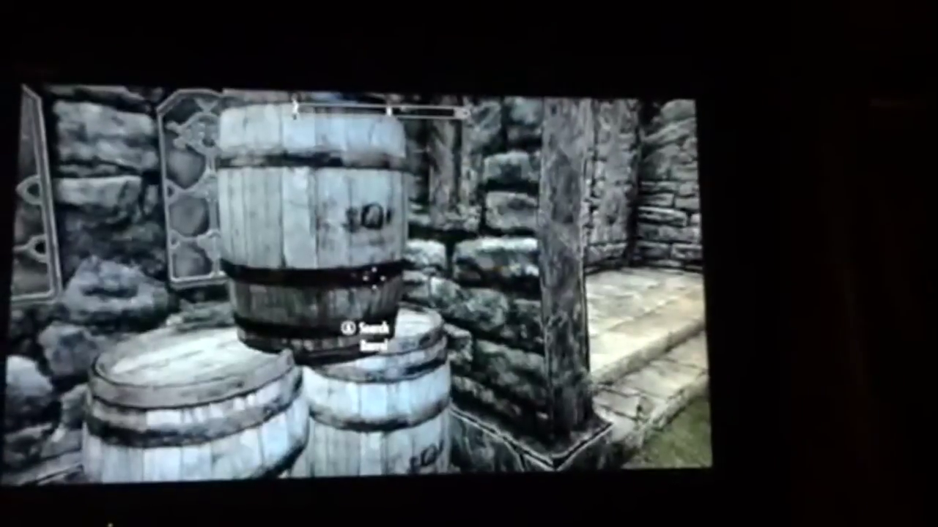
Save the game from the journal's System options while standing beside the barrel
key("j")
key("Left")
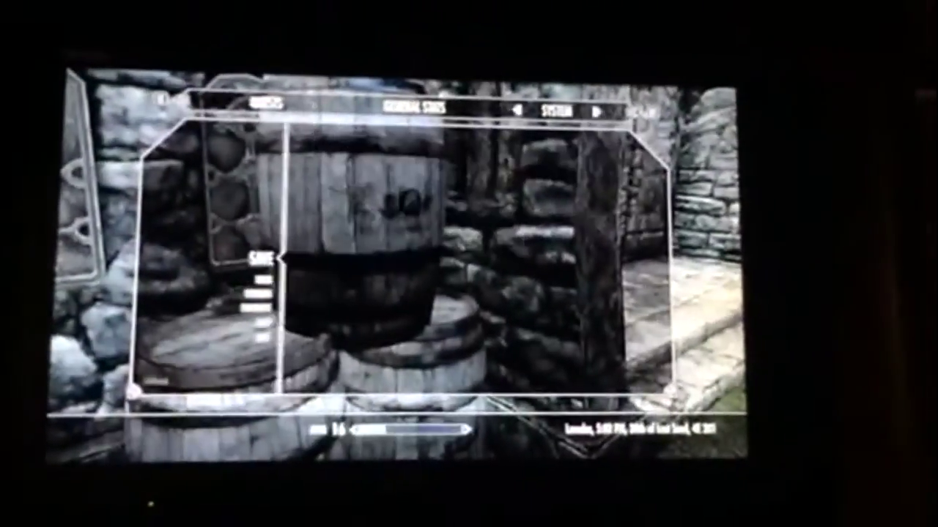
key("Tab")
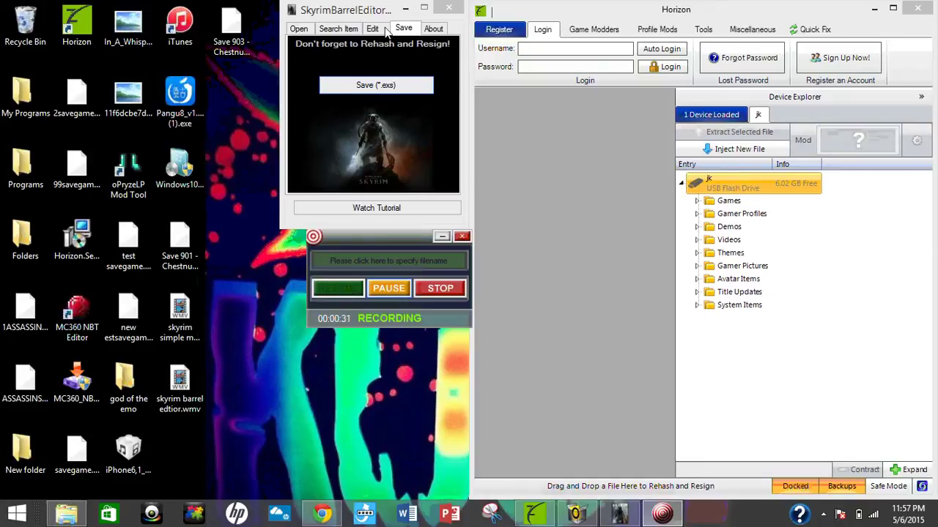
Extract Skyrim's Save 904 from the USB drive's Games folder to the desktop
left_click(744, 205)
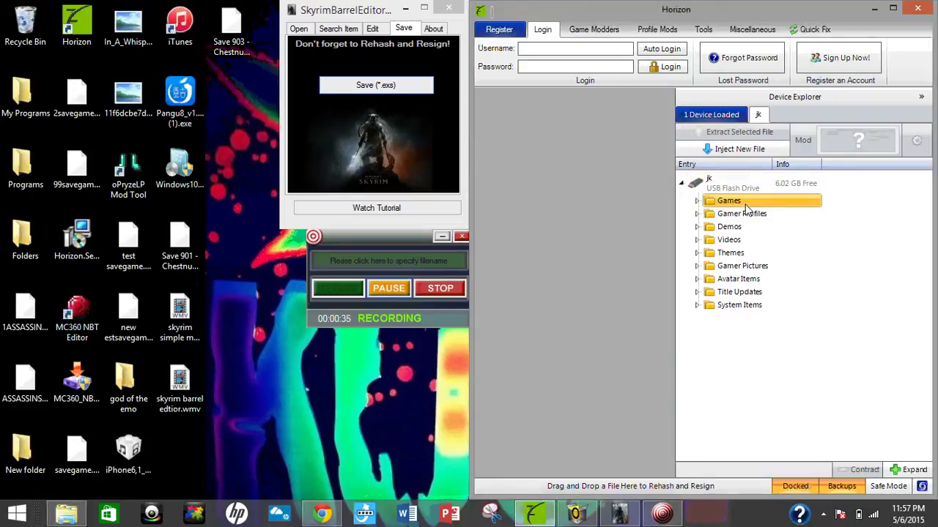
double_click(744, 204)
left_click_drag(923, 211, 911, 331)
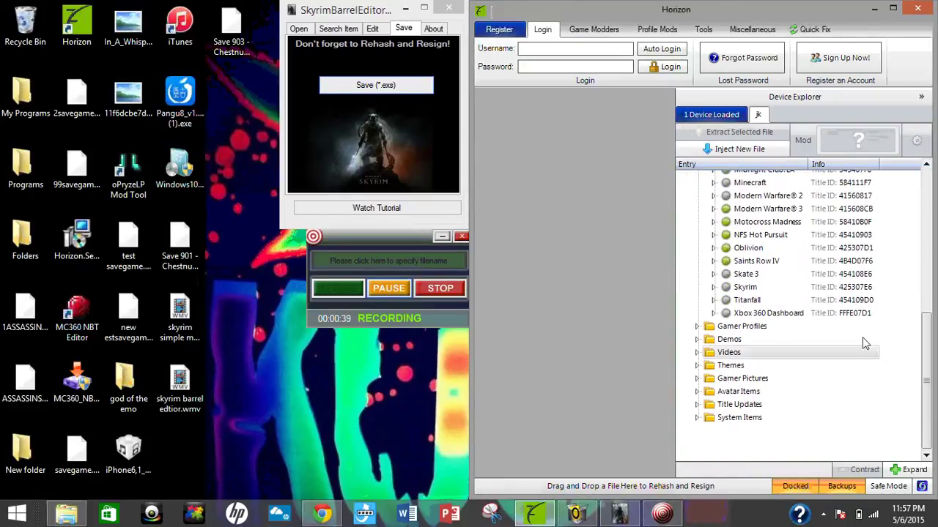
left_click(773, 290)
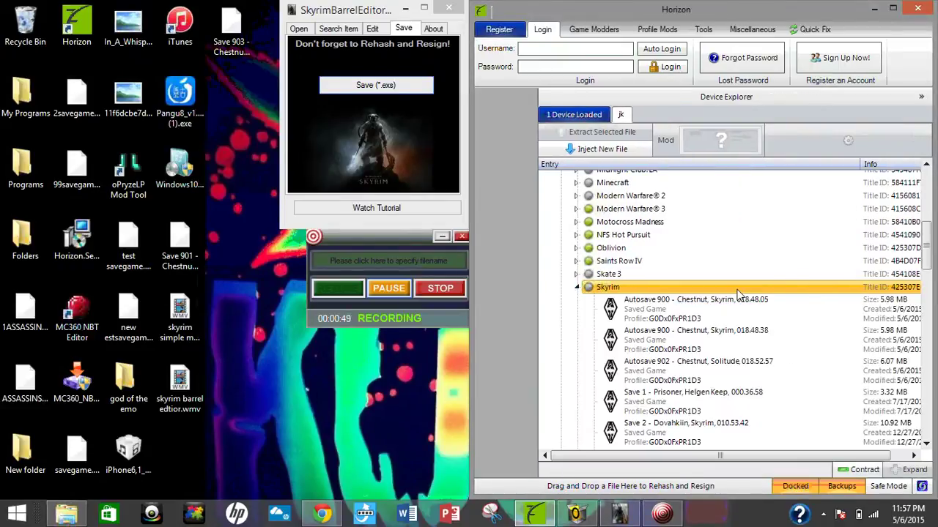
left_click_drag(930, 242, 914, 400)
left_click(731, 334)
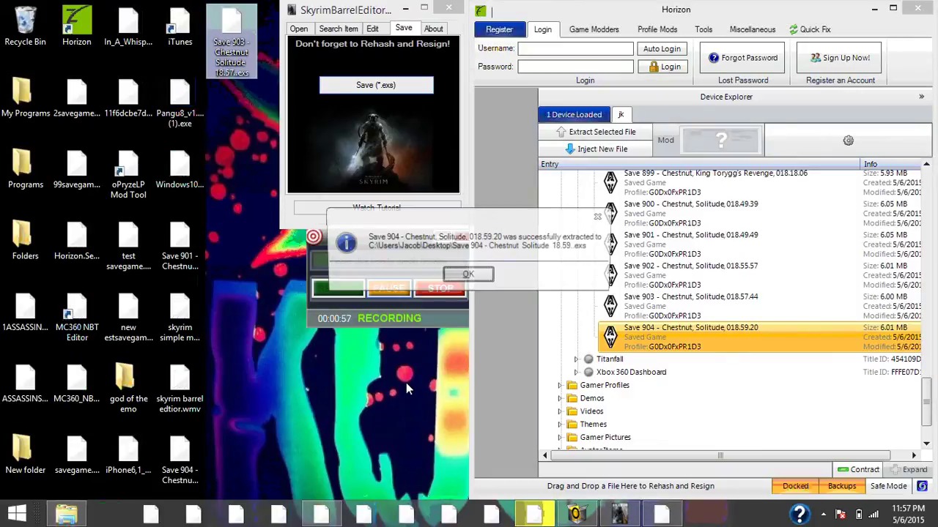
left_click(467, 276)
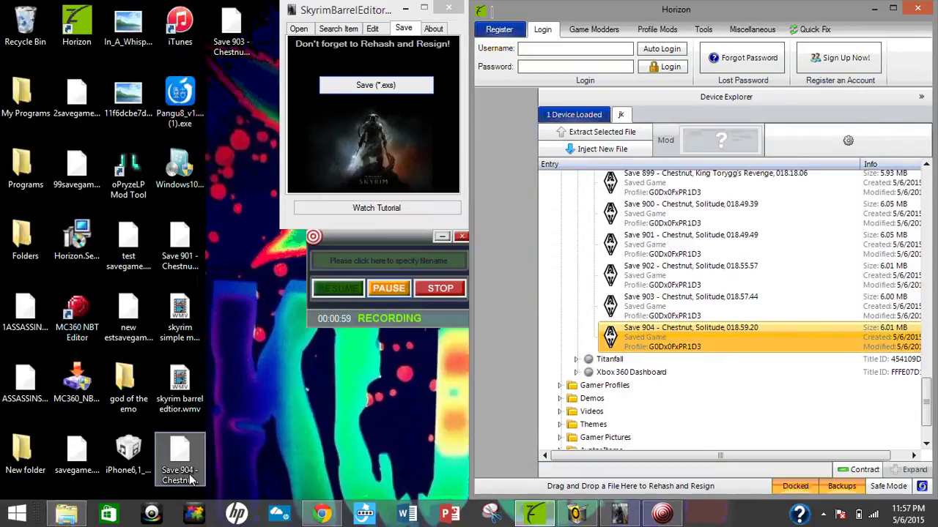
Load Save 904 - Chestnut, Solitude from the desktop into SkyrimBarrelEditor
left_click(875, 10)
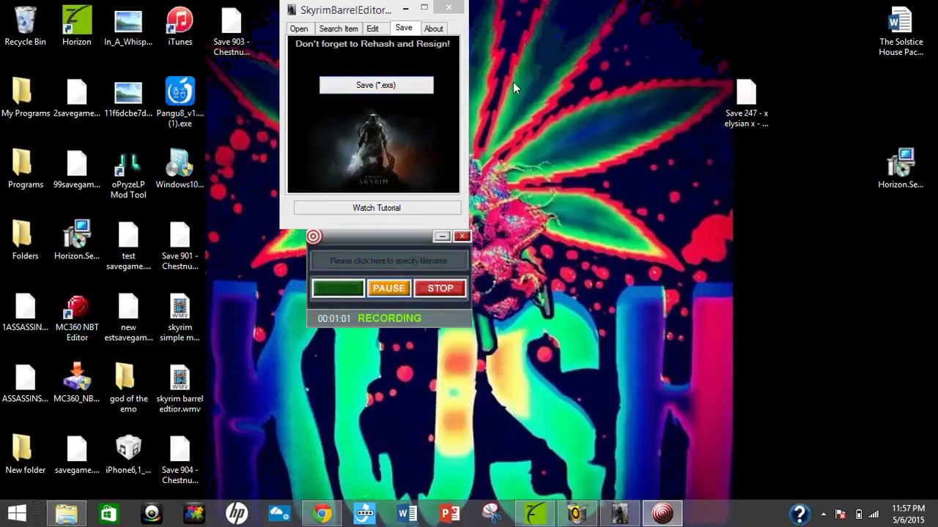
left_click(306, 27)
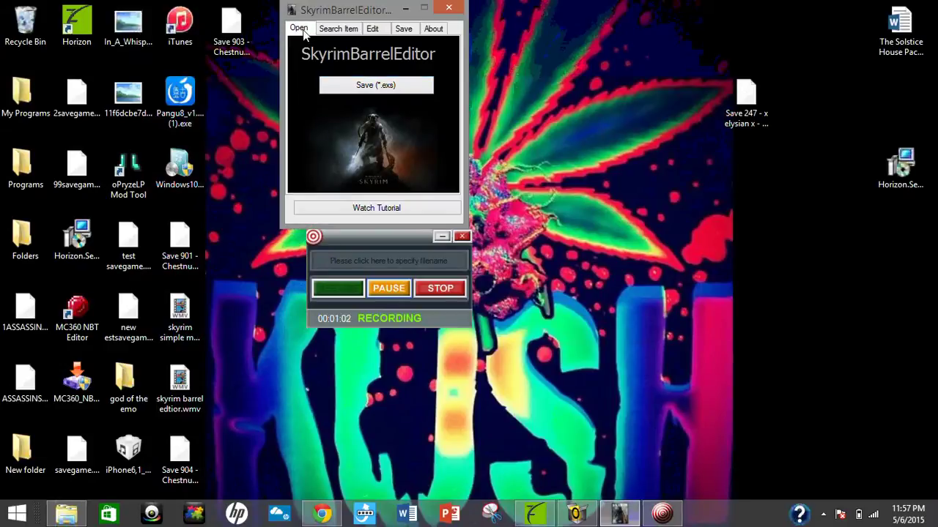
left_click(358, 87)
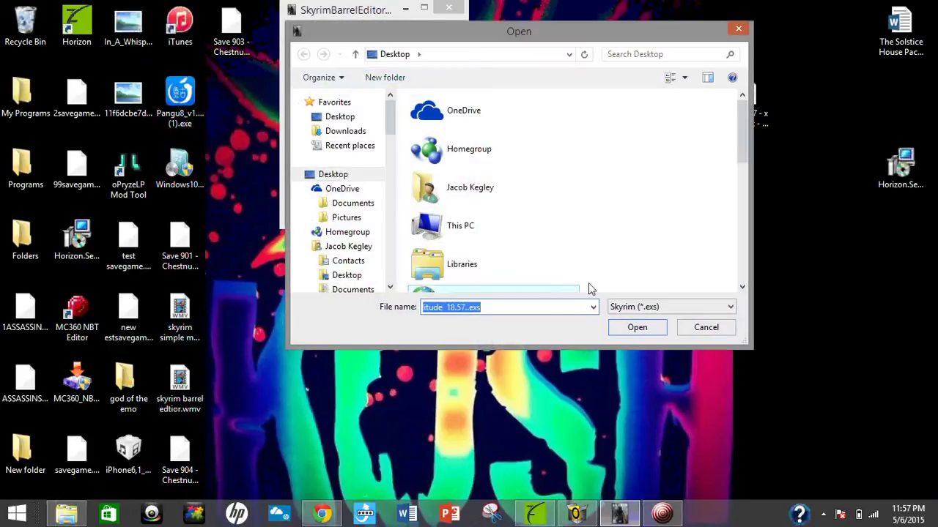
left_click_drag(741, 131, 703, 310)
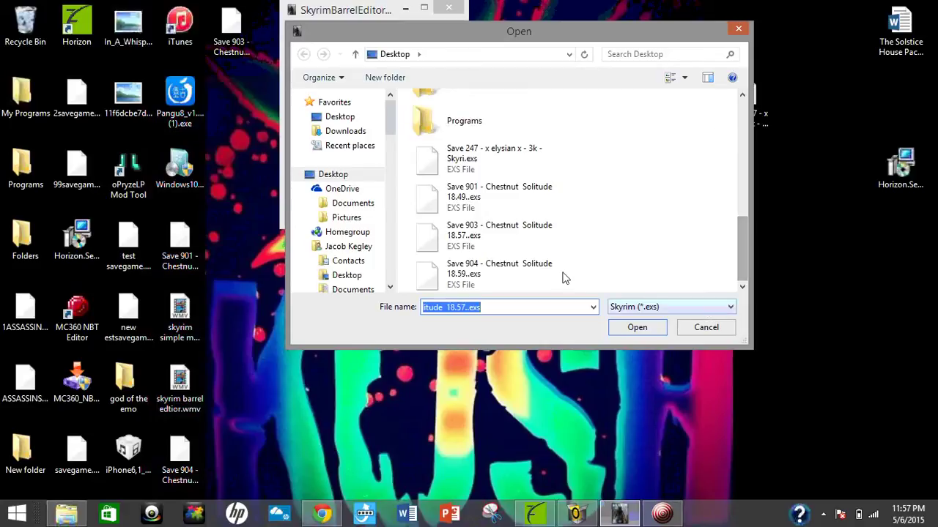
left_click(561, 274)
left_click(636, 331)
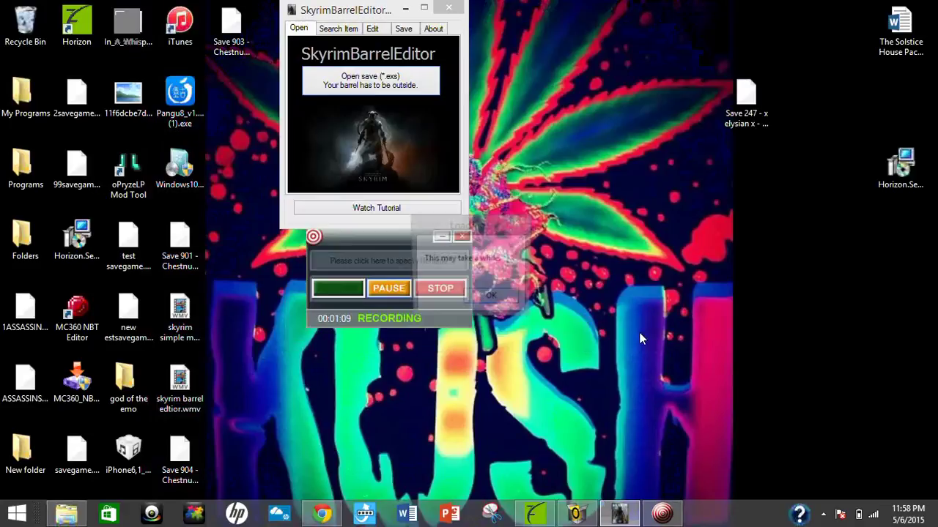
left_click(501, 299)
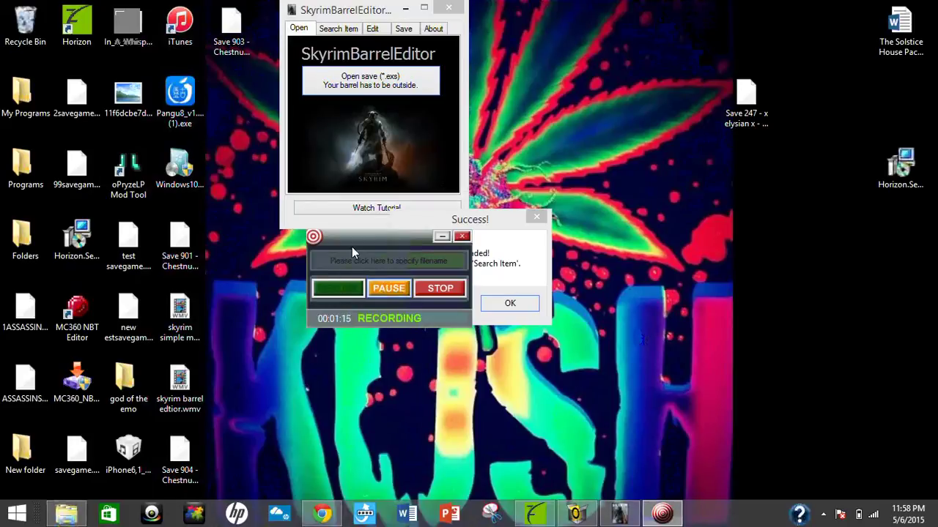
left_click_drag(353, 246, 232, 294)
left_click(451, 260)
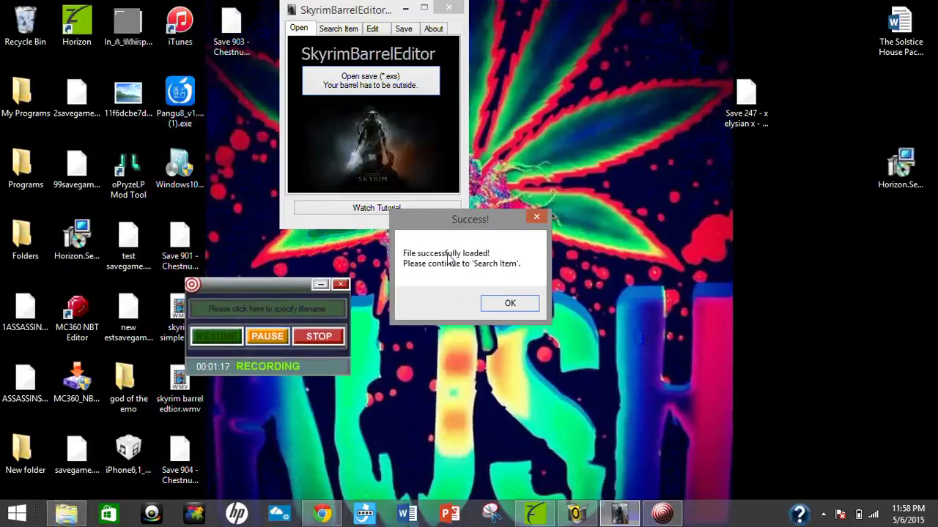
left_click(515, 305)
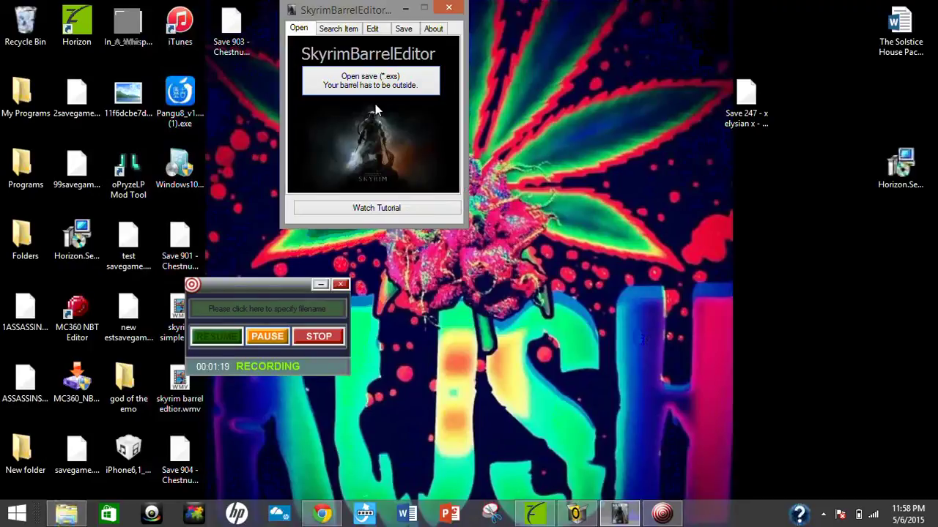
Search the save for Misc item Gold with amount 13, finding it at 40 00 0F
left_click(337, 30)
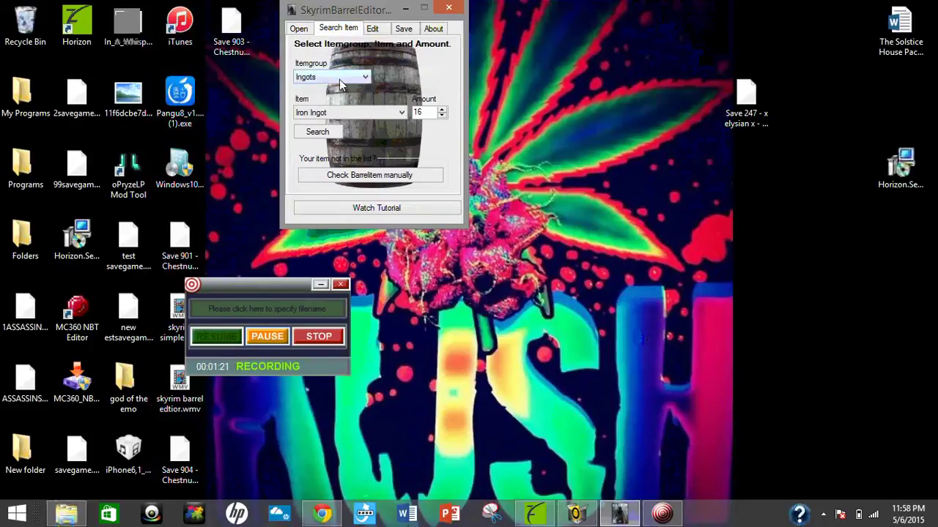
left_click(339, 79)
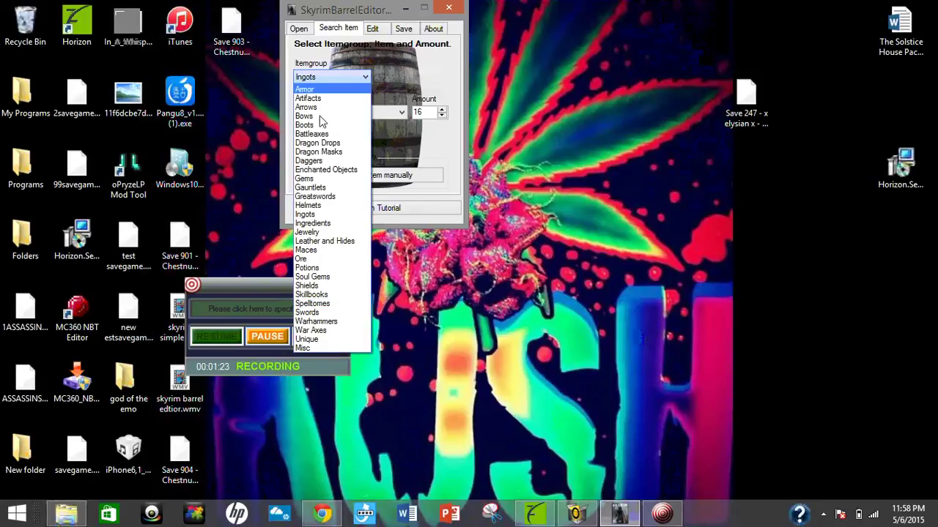
left_click(302, 348)
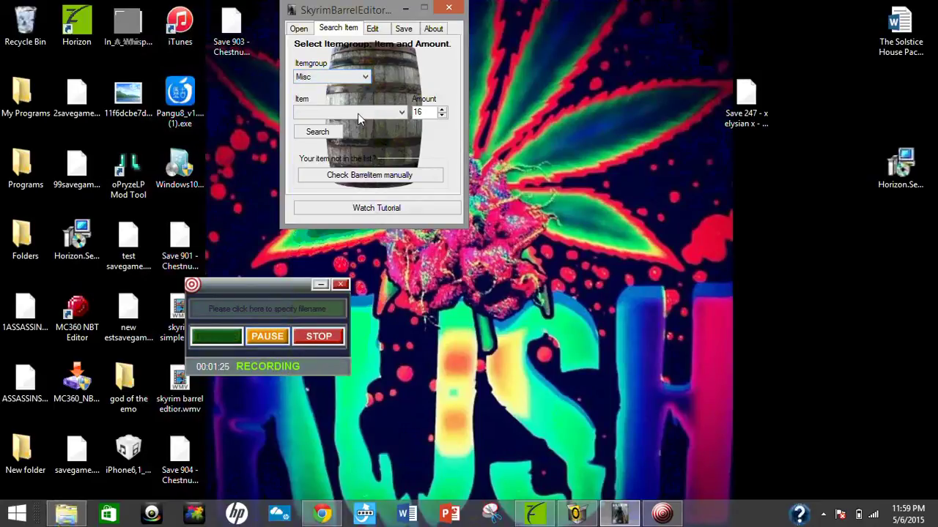
left_click(358, 113)
left_click(352, 132)
left_click(336, 133)
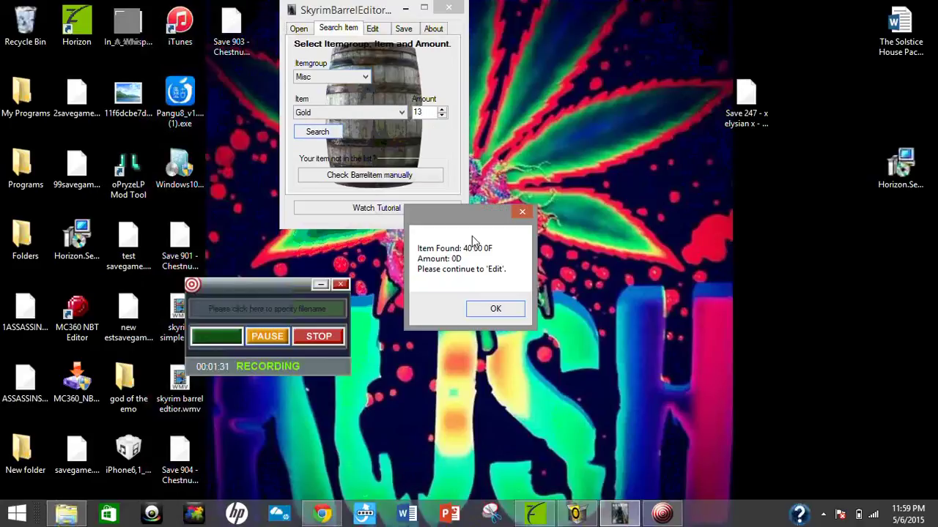
left_click(495, 309)
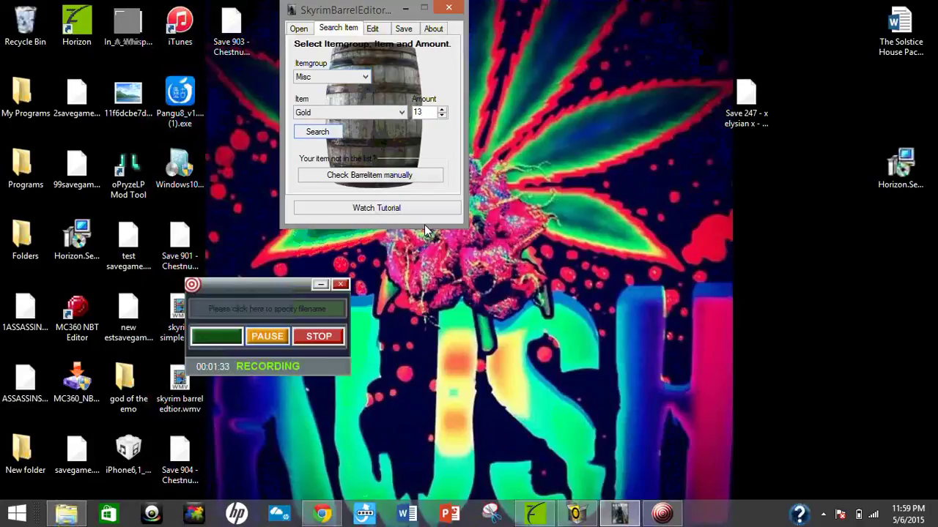
left_click(373, 30)
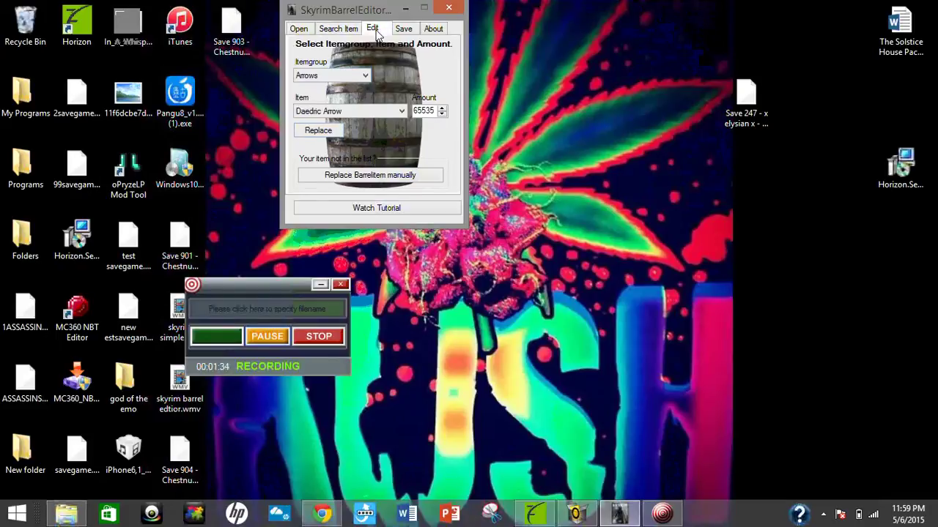
Browse the Dragon Masks item group on the Edit page
left_click(344, 80)
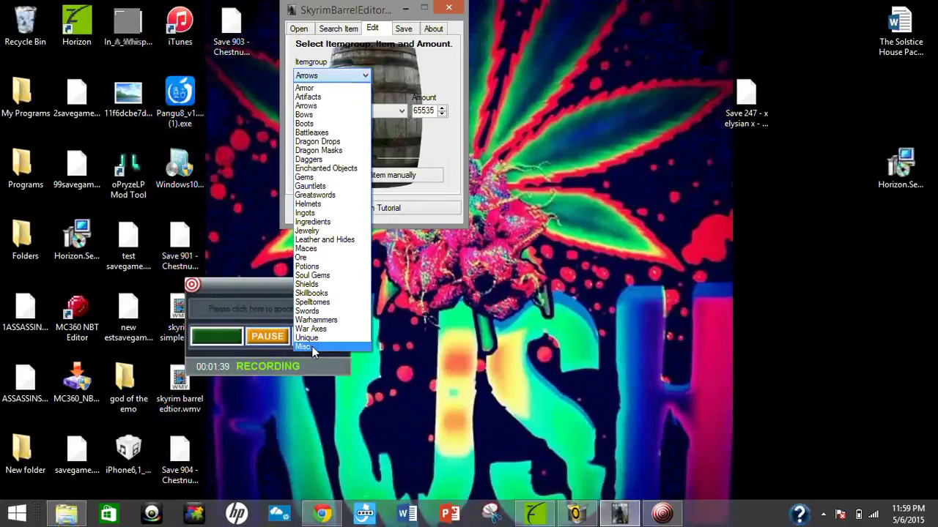
left_click(333, 151)
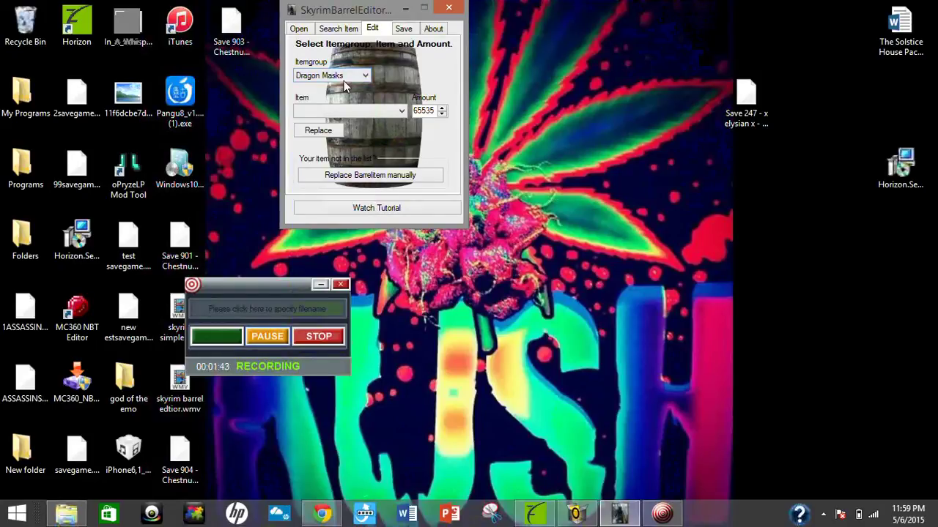
left_click(343, 112)
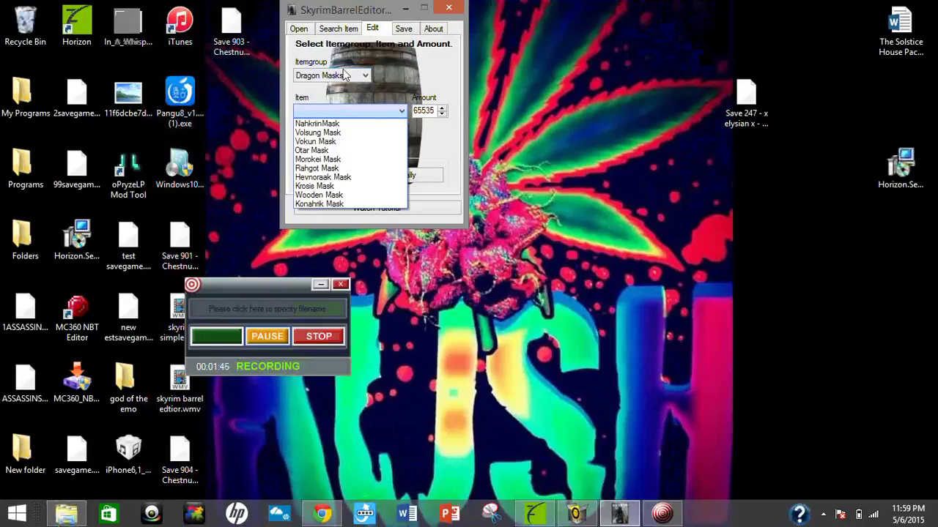
left_click(345, 76)
left_click(344, 76)
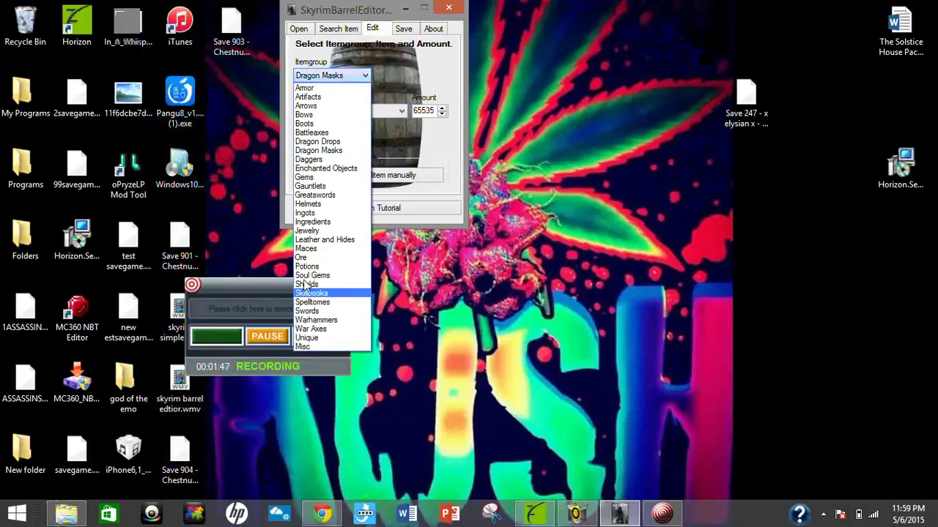
left_click(378, 137)
left_click(373, 111)
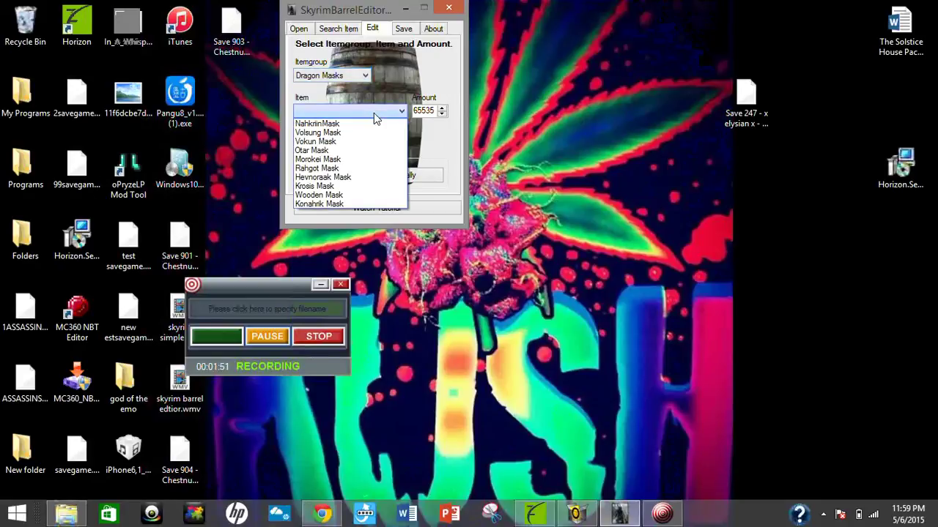
left_click(357, 74)
left_click(353, 79)
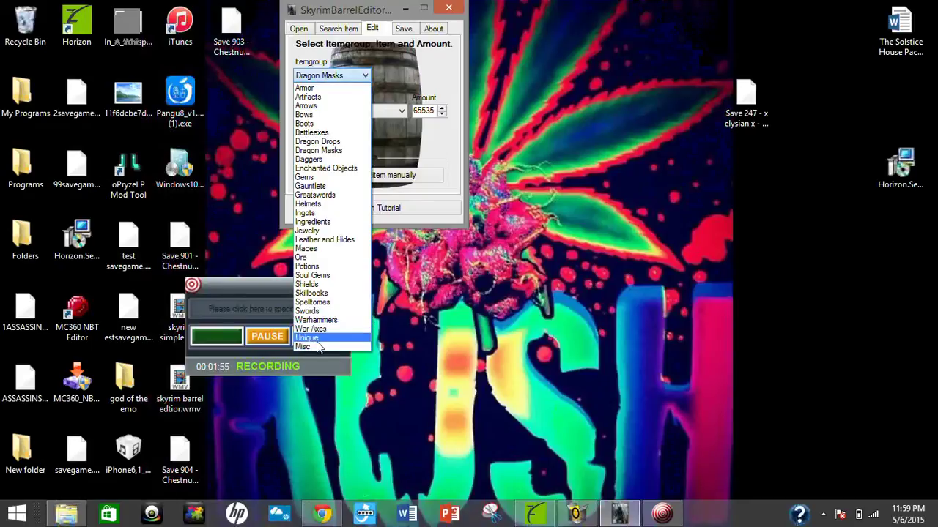
Set the replacement item to Soul Gems, Black Soul Gem (Grand)
left_click(312, 275)
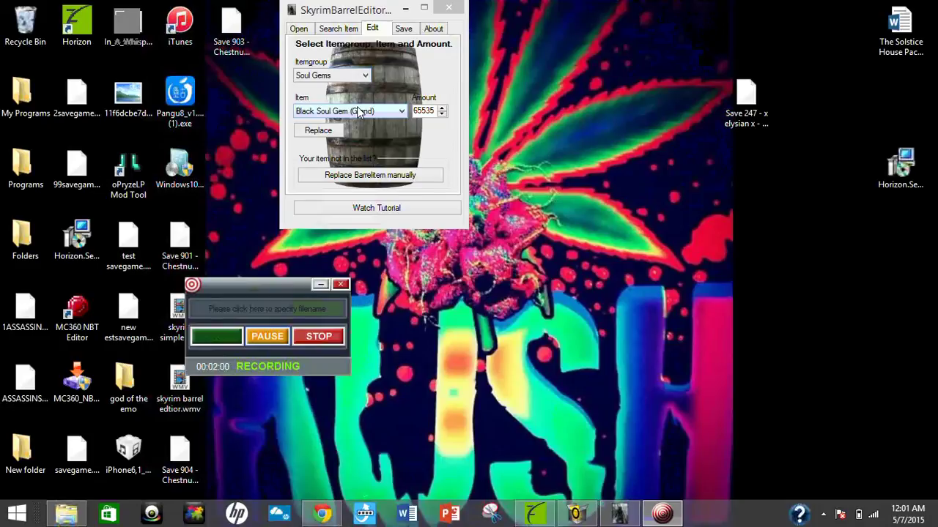
left_click(358, 74)
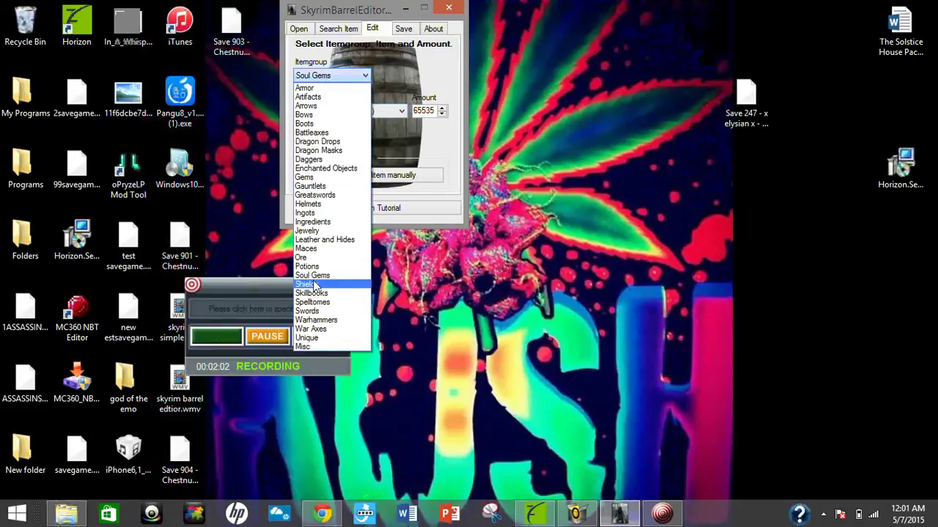
left_click(312, 275)
left_click(370, 112)
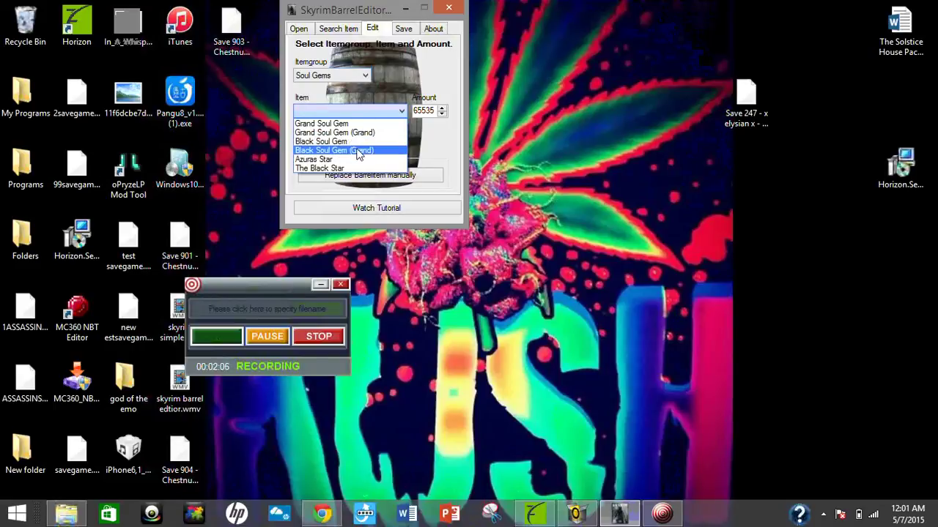
left_click(362, 150)
type("100")
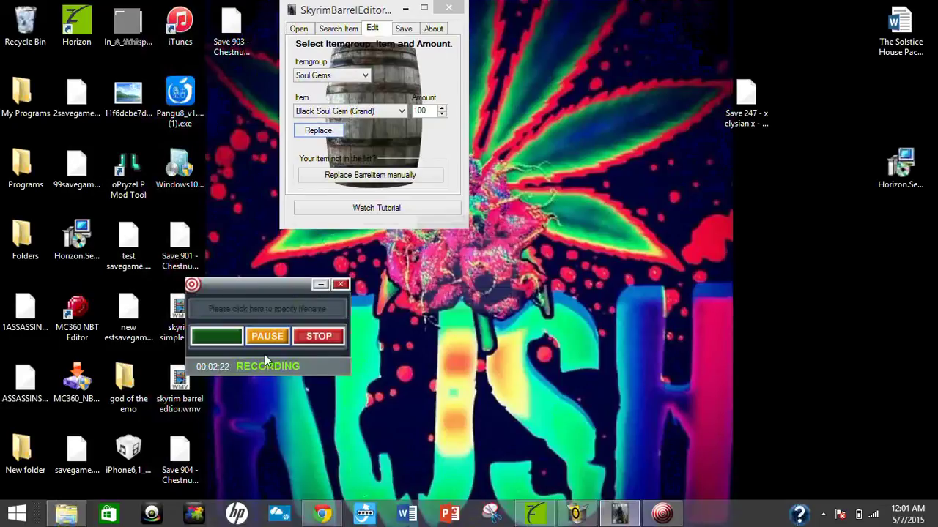
Overwrite Save 904 on the Desktop with the edited barrel data, then minimize the editor
left_click(485, 300)
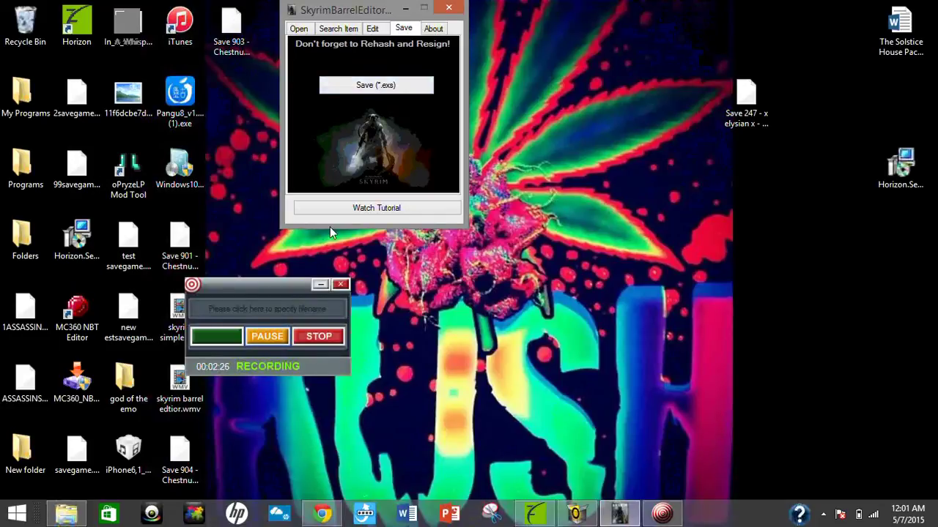
left_click(353, 94)
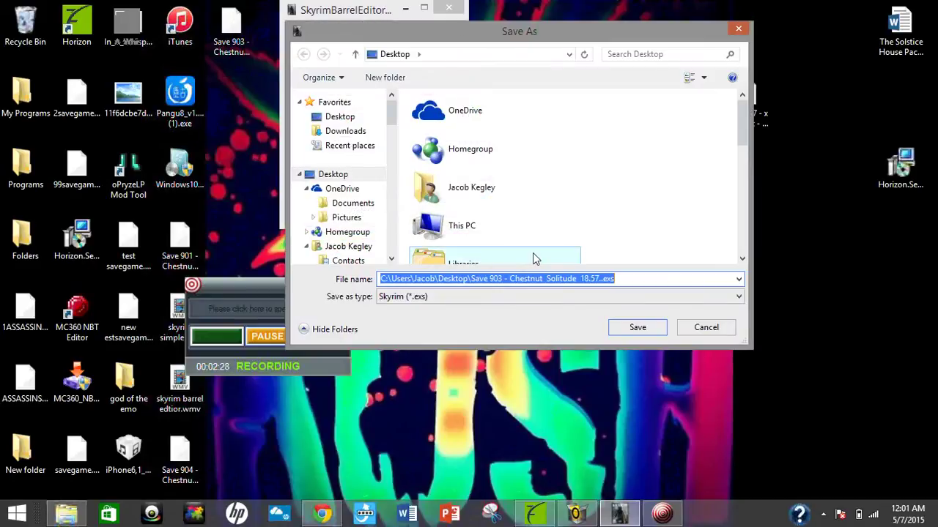
scroll(615, 125, "down", 3)
scroll(615, 125, "up", 3)
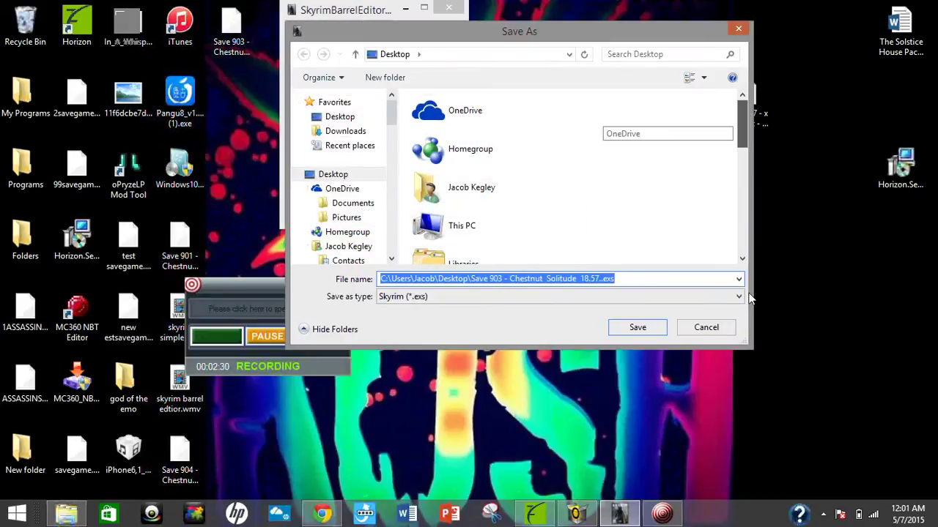
scroll(615, 124, "down", 5)
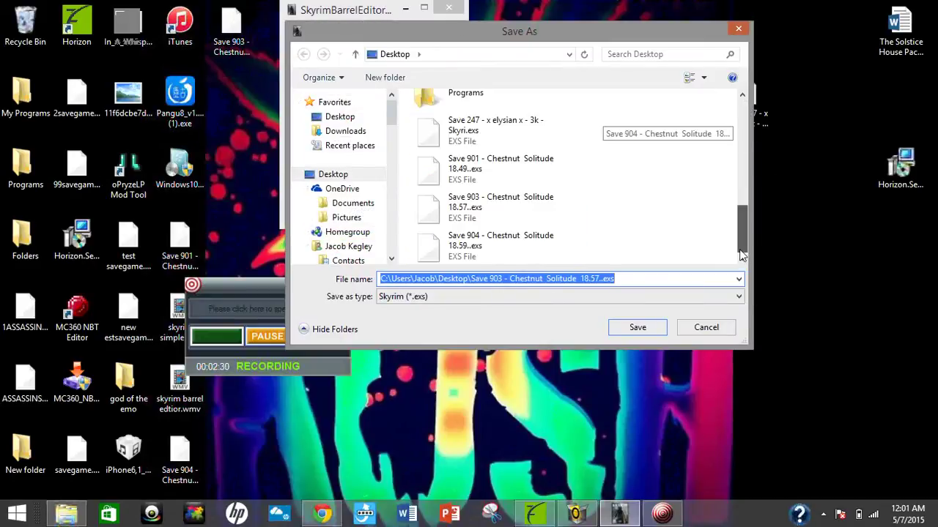
left_click(526, 249)
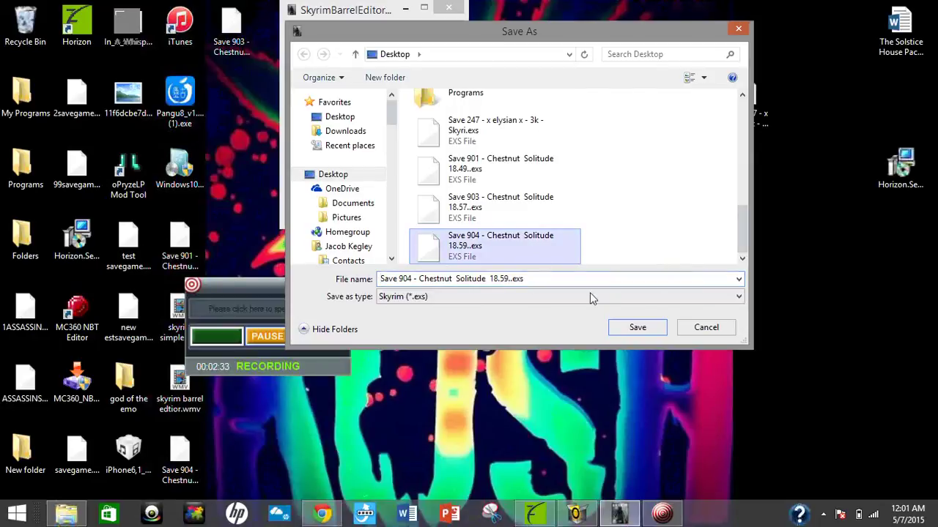
left_click(636, 327)
left_click(507, 264)
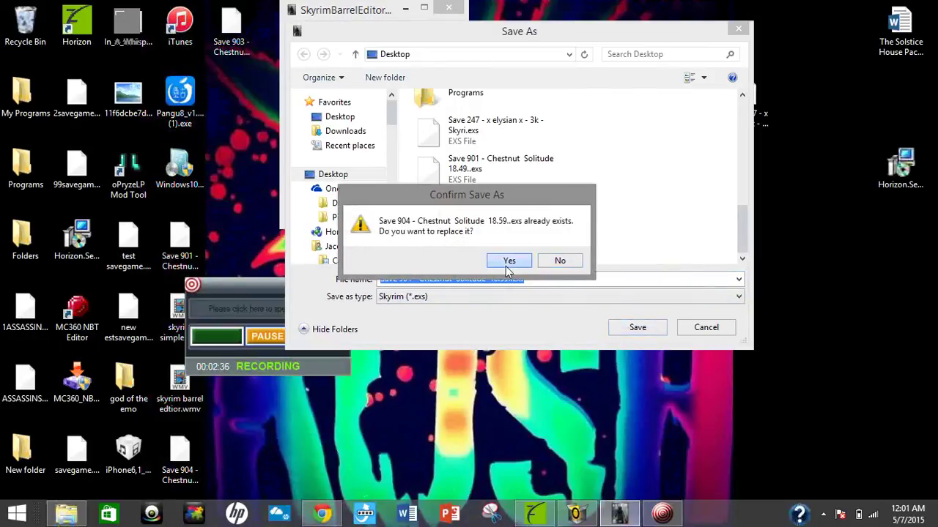
left_click(478, 299)
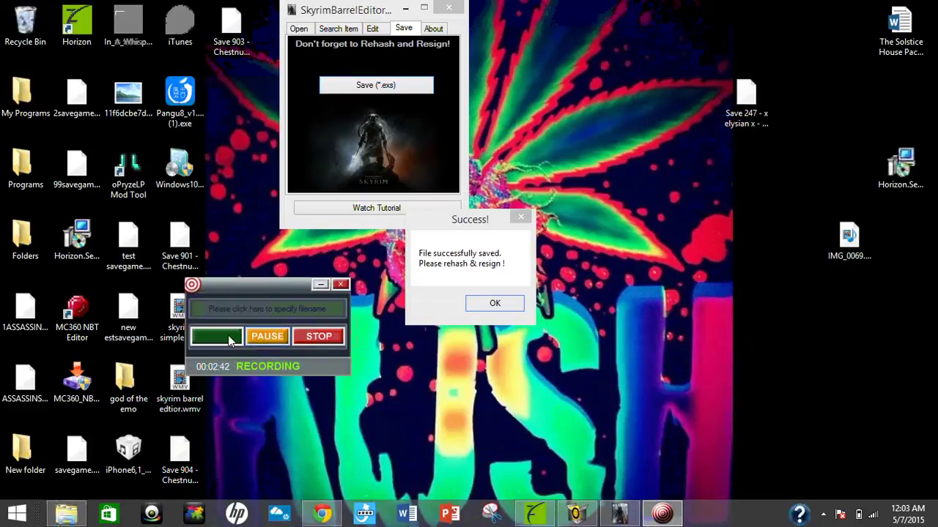
left_click(481, 302)
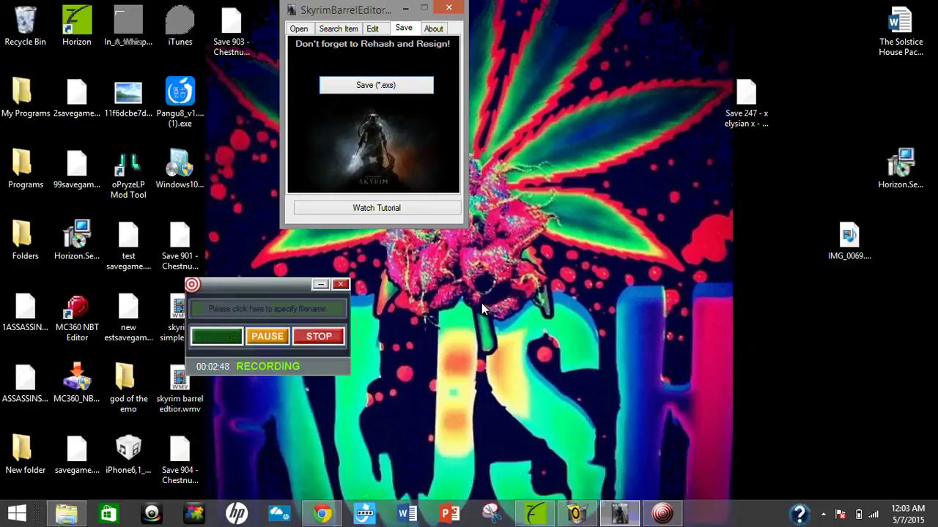
left_click(482, 304)
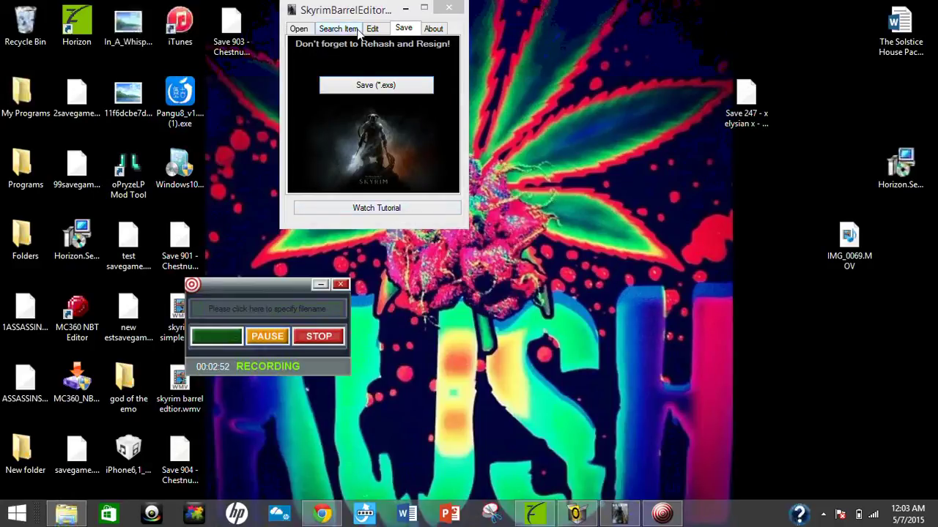
left_click(405, 8)
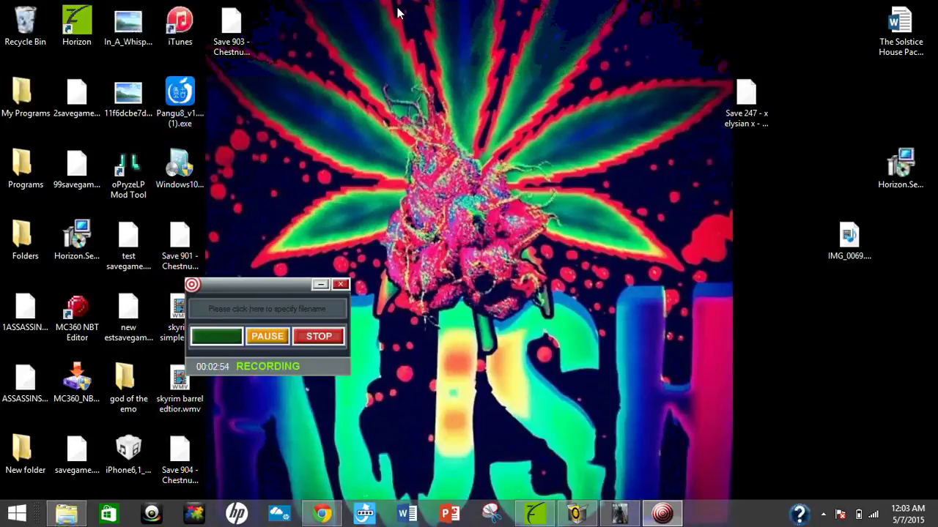
Load the edited Save 904 into Horizon and rehash and resign it
left_click(533, 513)
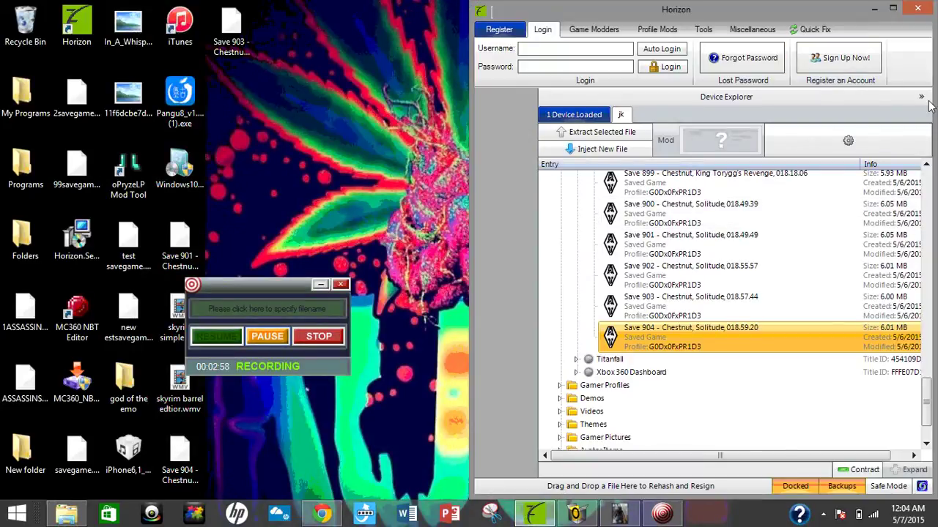
left_click(920, 97)
mouse_move(179, 458)
left_mouse_down()
mouse_move(410, 354)
mouse_move(607, 291)
left_mouse_up()
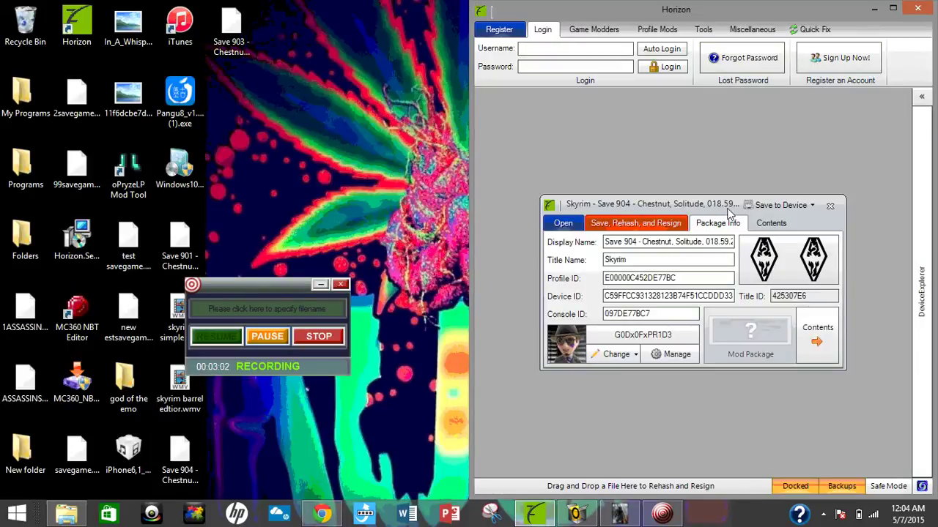
left_click(635, 223)
left_click(468, 273)
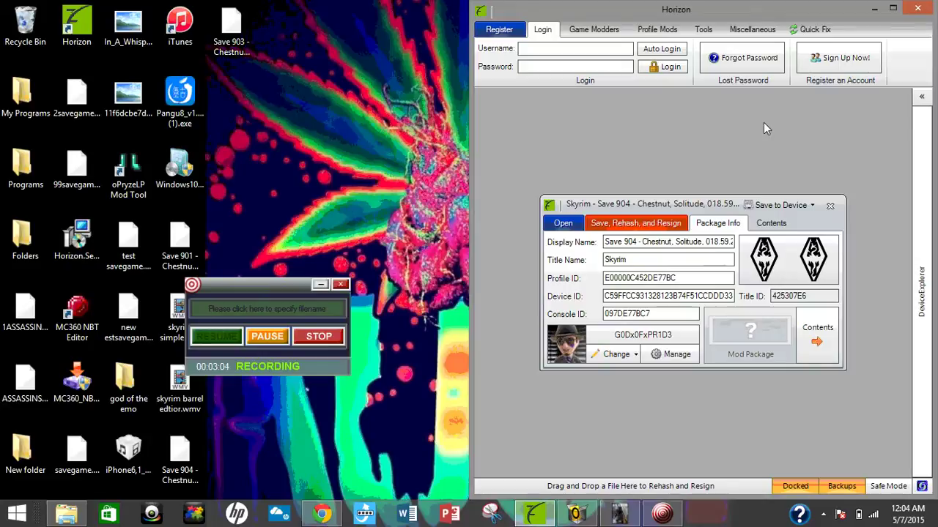
Transfer the resigned save to console storage, overwriting the existing Save 904
left_click(770, 209)
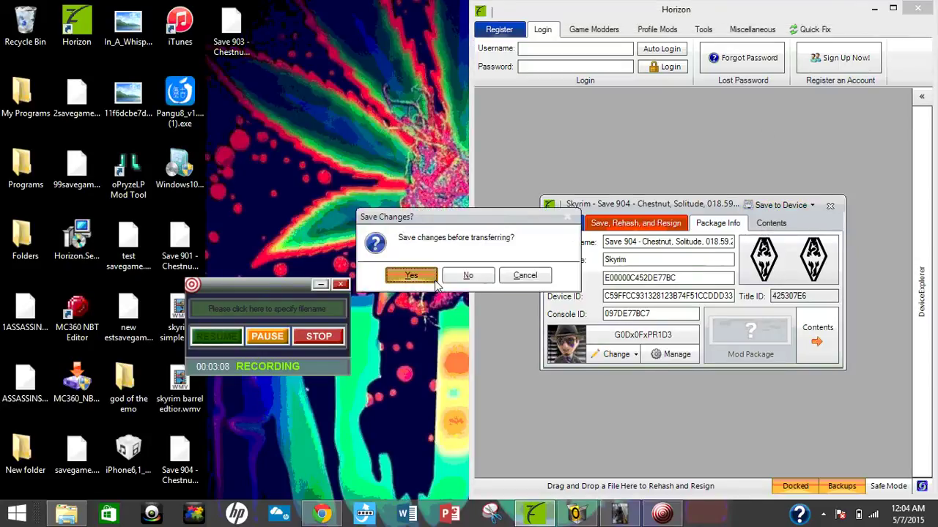
left_click(409, 274)
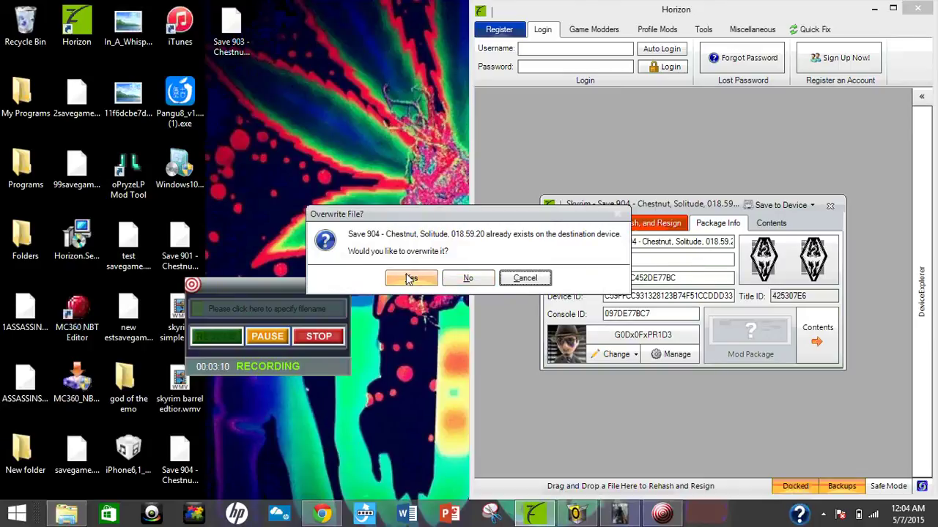
left_click(409, 278)
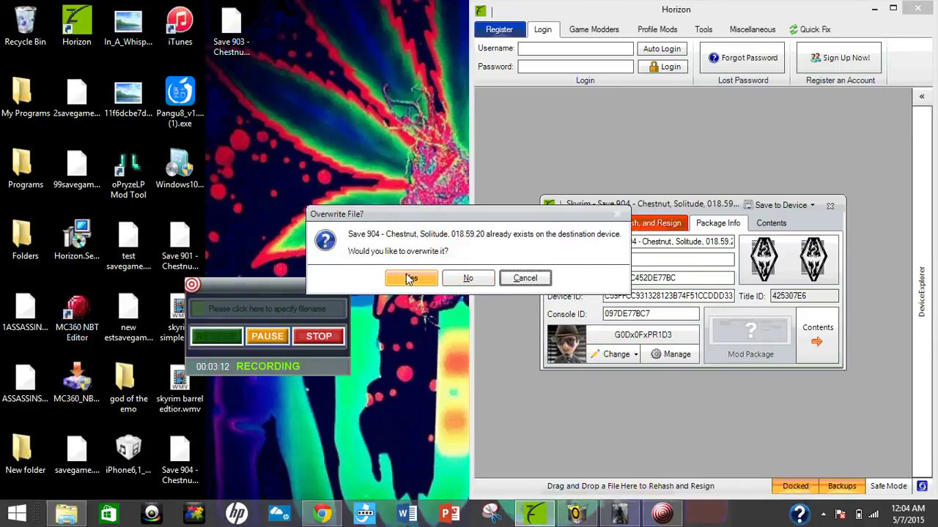
left_click(408, 278)
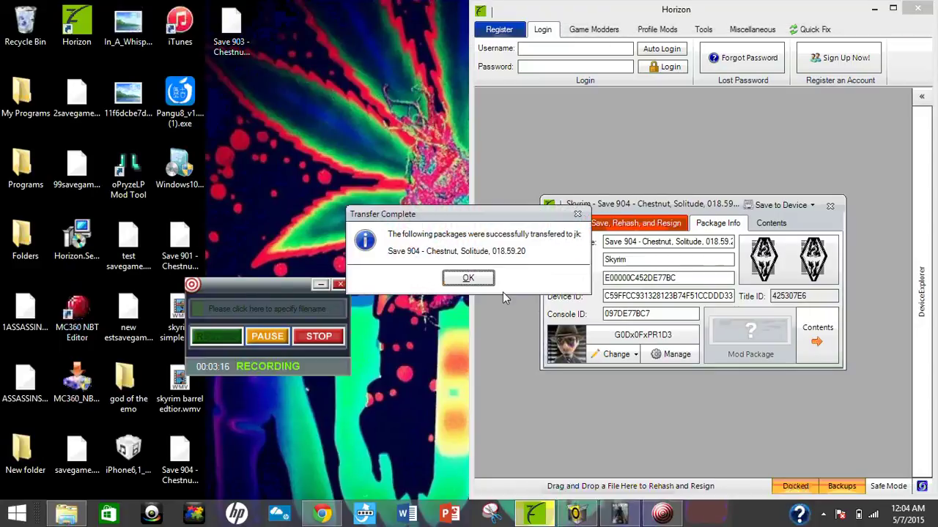
left_click(516, 277)
left_click(616, 228)
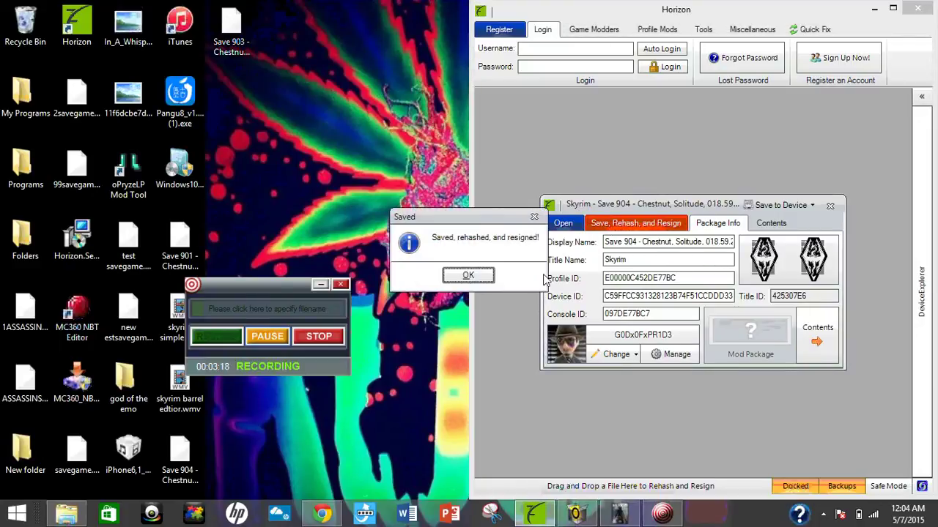
left_click(473, 284)
left_click(830, 206)
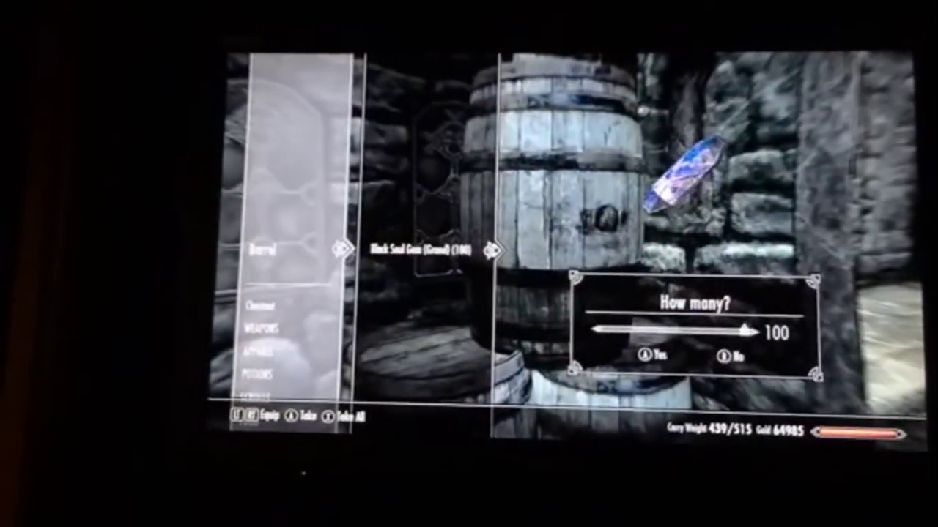
Take all 100 Black Soul Gems (Grand) and confirm them in the inventory's MISC list
key("Return")
key("Tab")
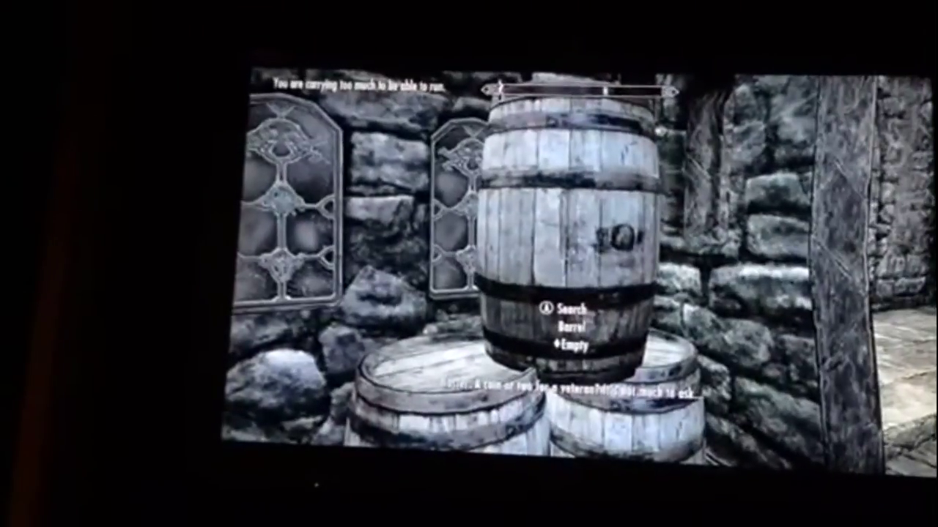
key("e")
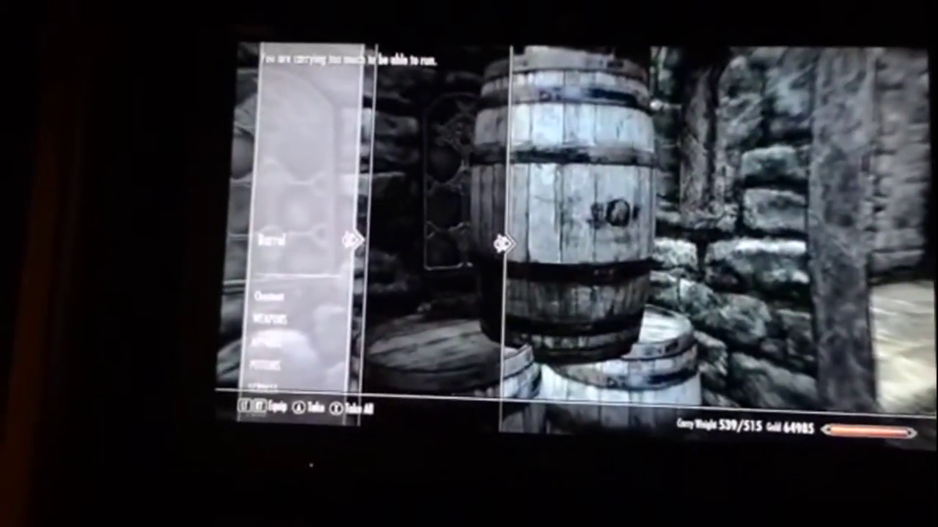
key("Down")
key("Down")
key("Down")
key("Down")
key("Down")
key("Down")
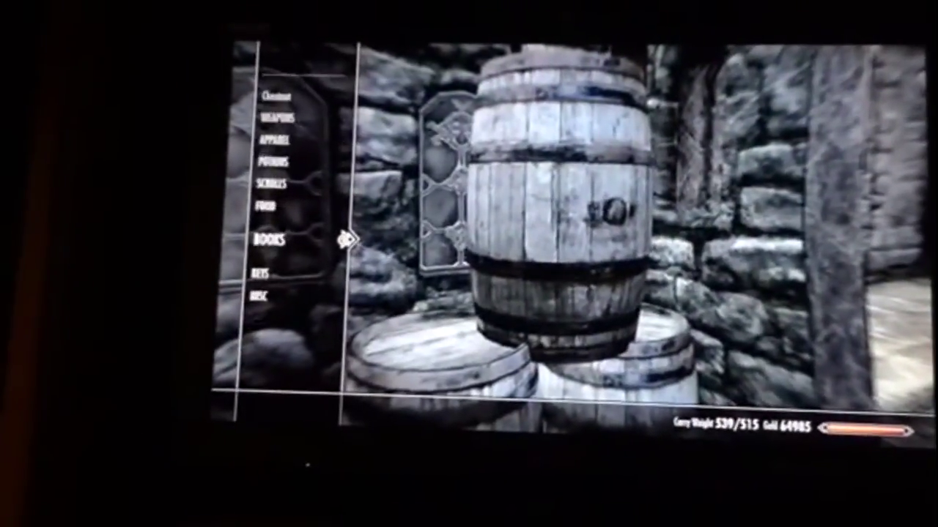
key("Right")
key("Down")
key("Up")
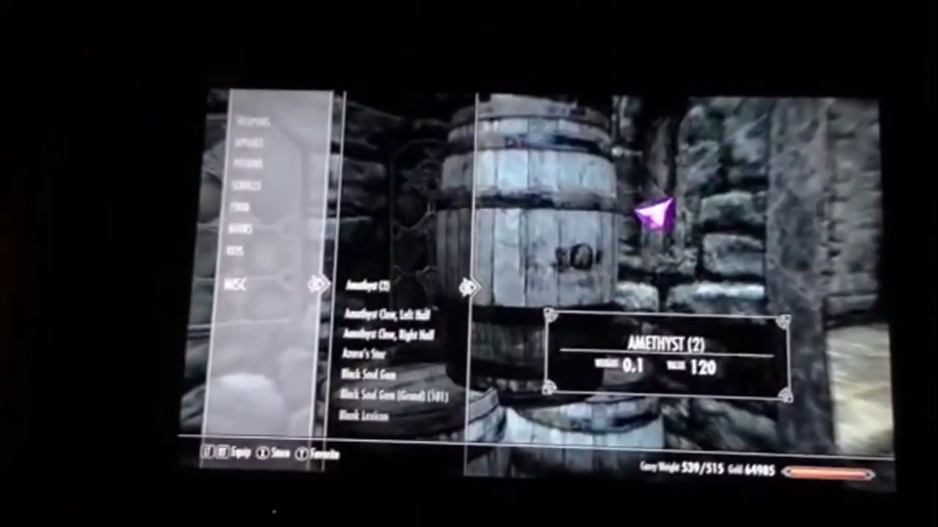
key("Down")
key("Down")
key("Down")
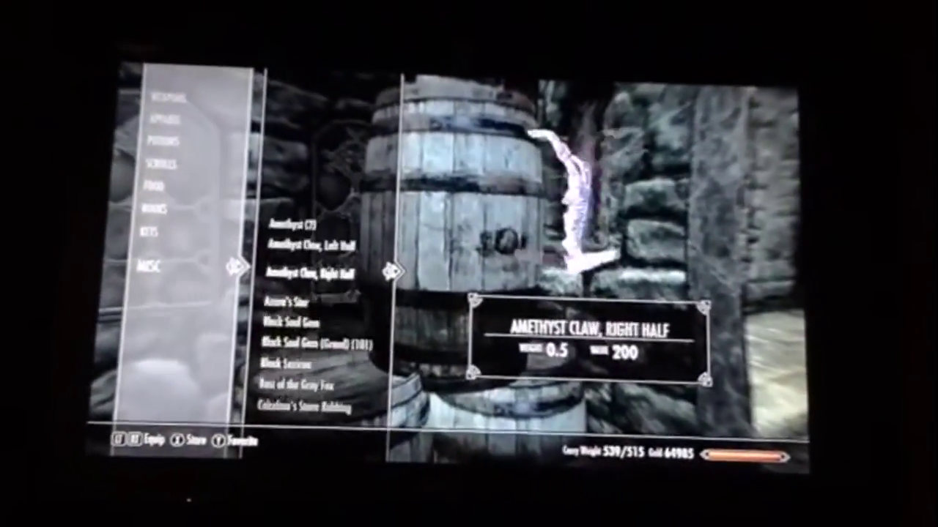